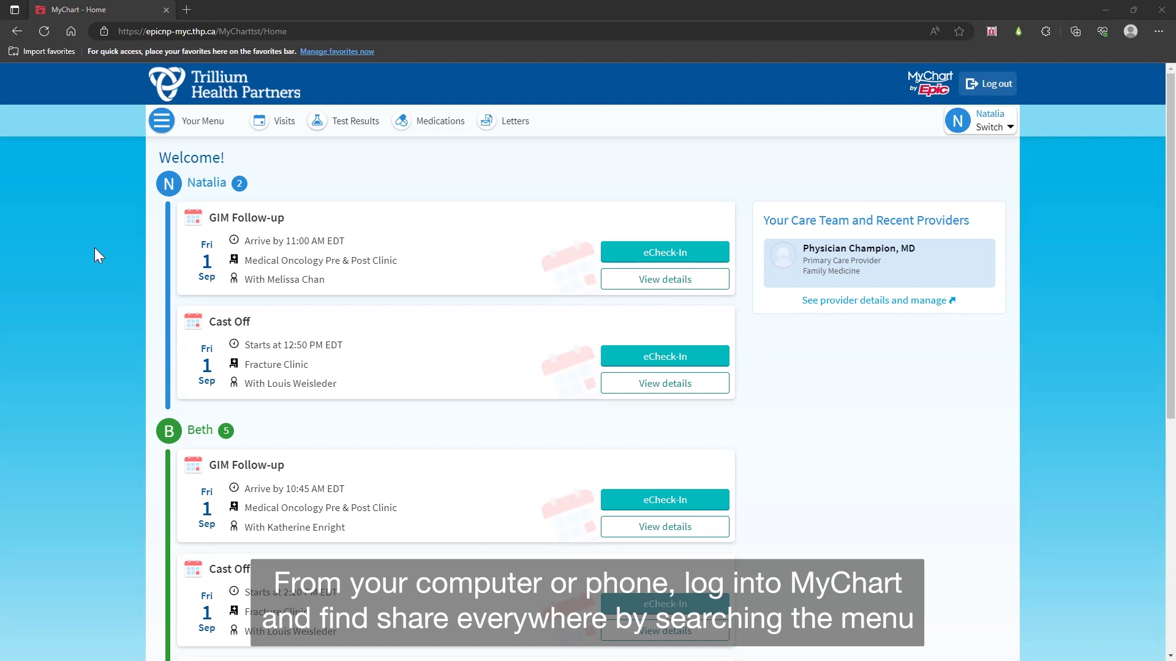
Step: Search Your Menu for 'share' and open the Share Everywhere page
left_click(219, 131)
type("share")
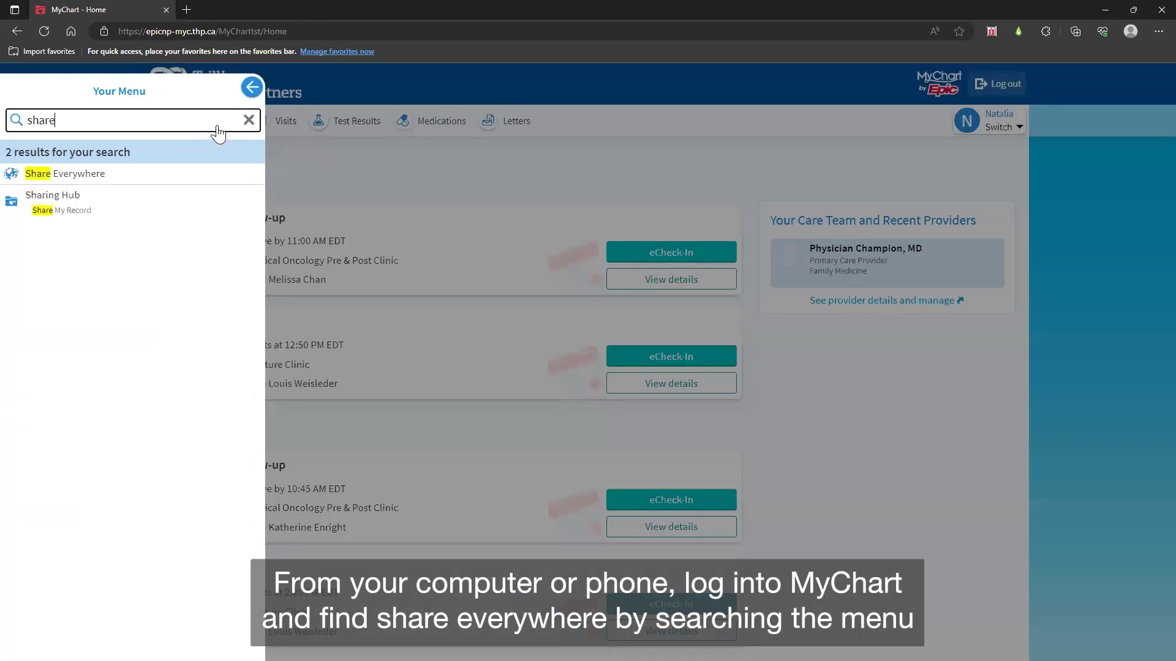
left_click(152, 178)
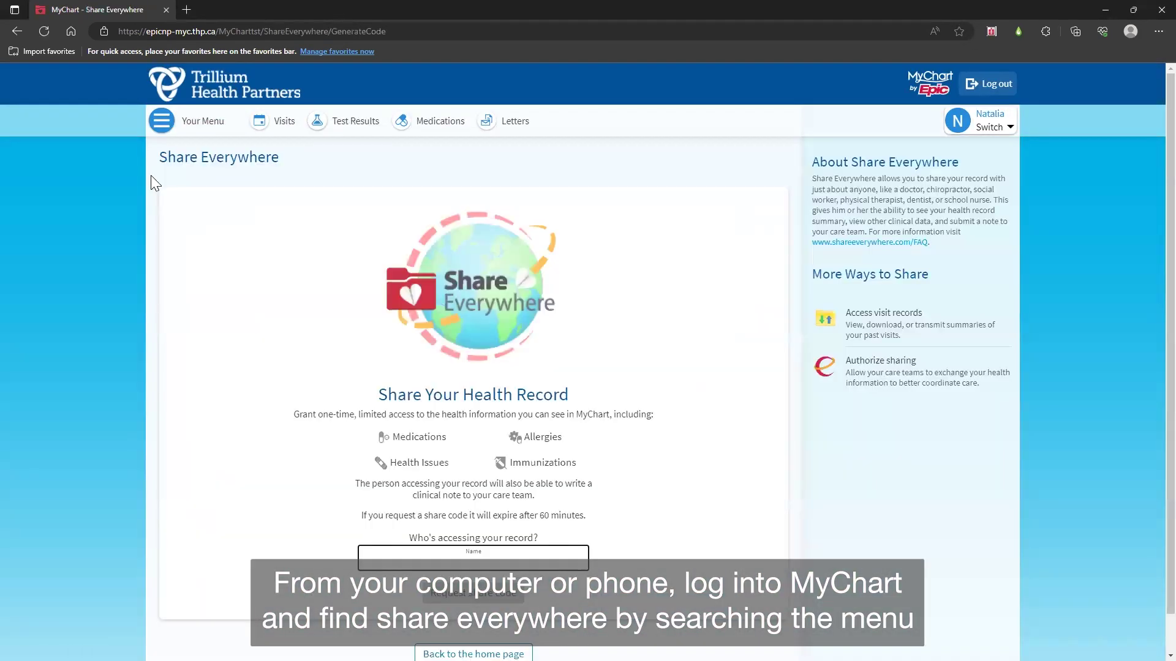
left_click(301, 176)
Step: Return home and open Share Everywhere from the Explore More for You suggestion
left_click(229, 93)
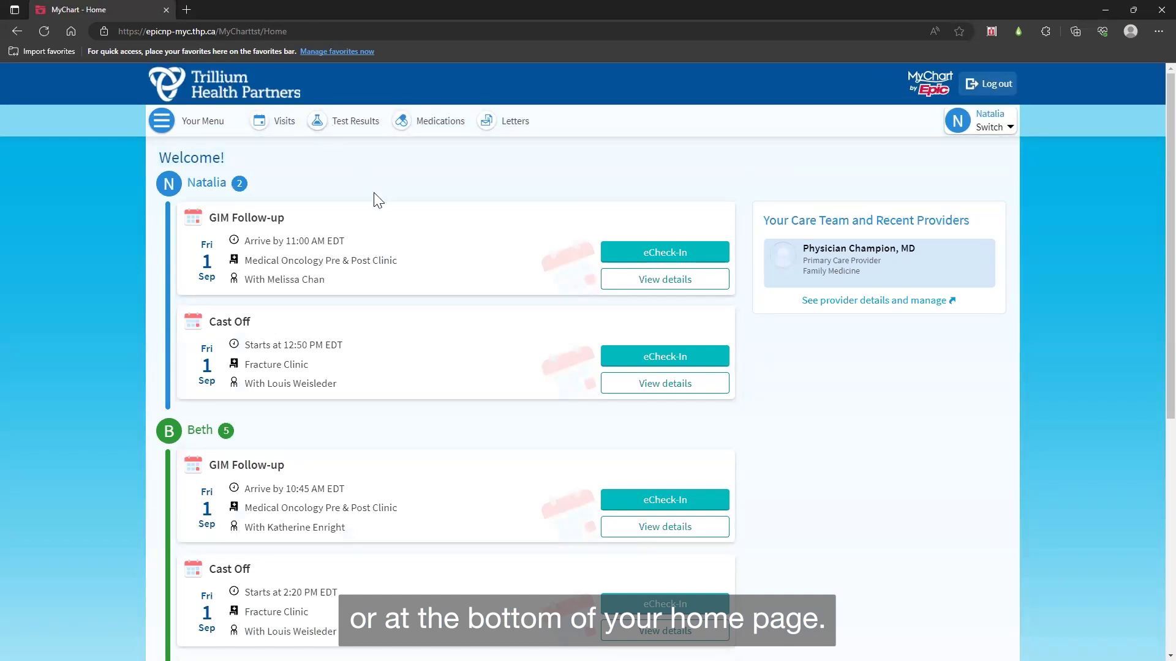
scroll(777, 204, "down", 7)
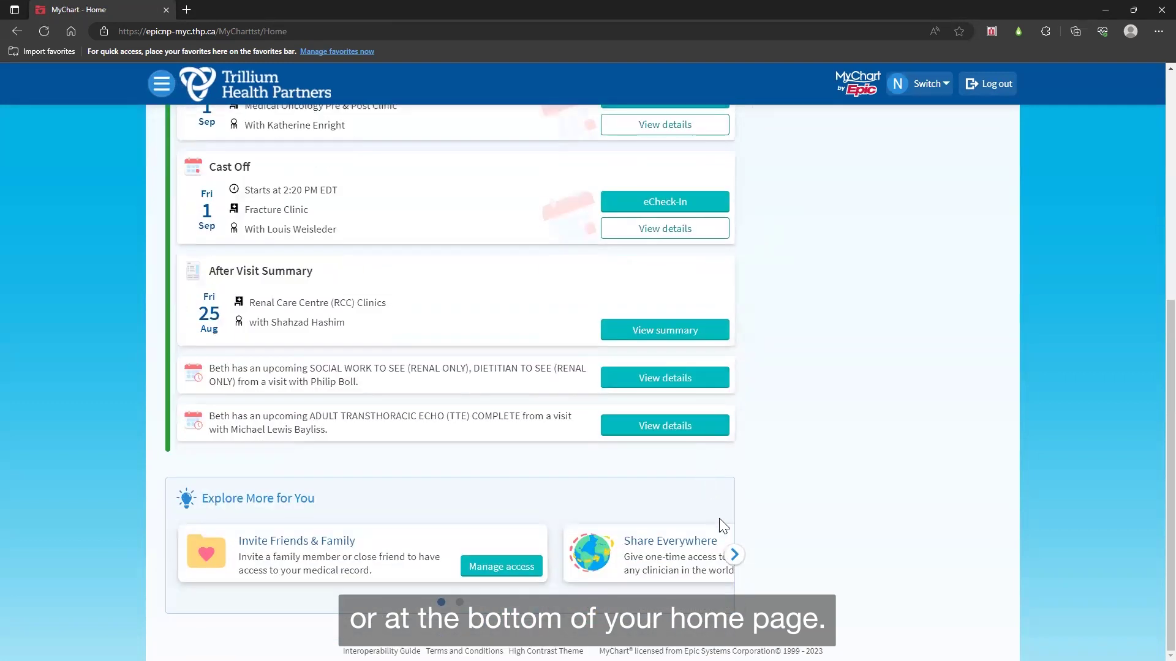
left_click(734, 554)
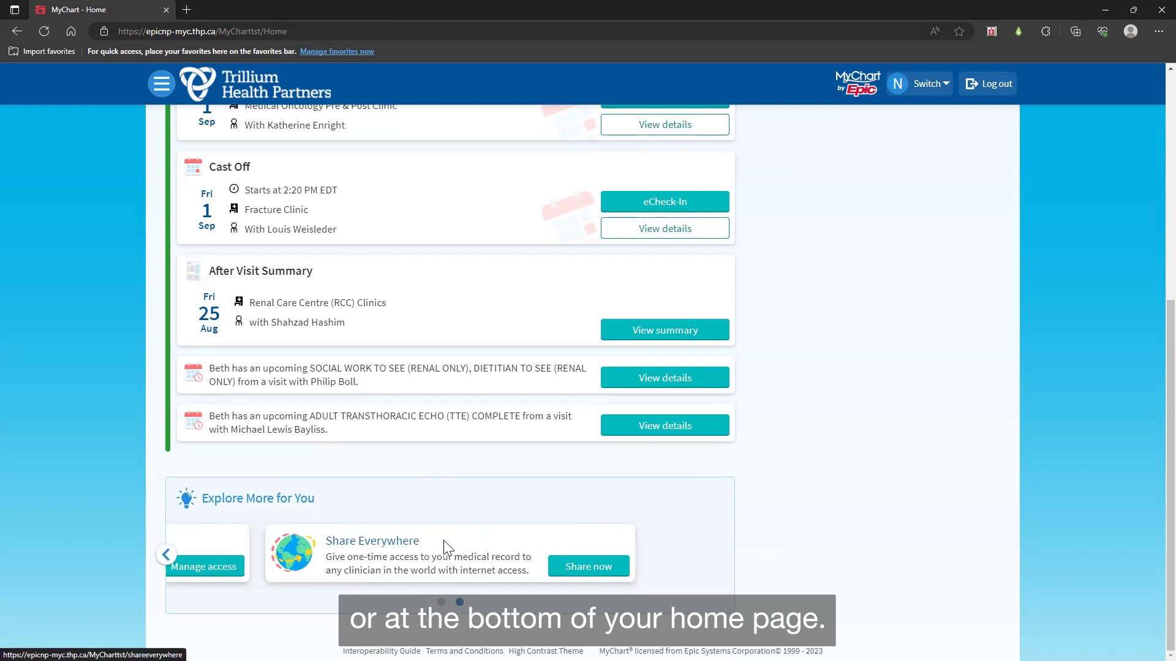
left_click(619, 572)
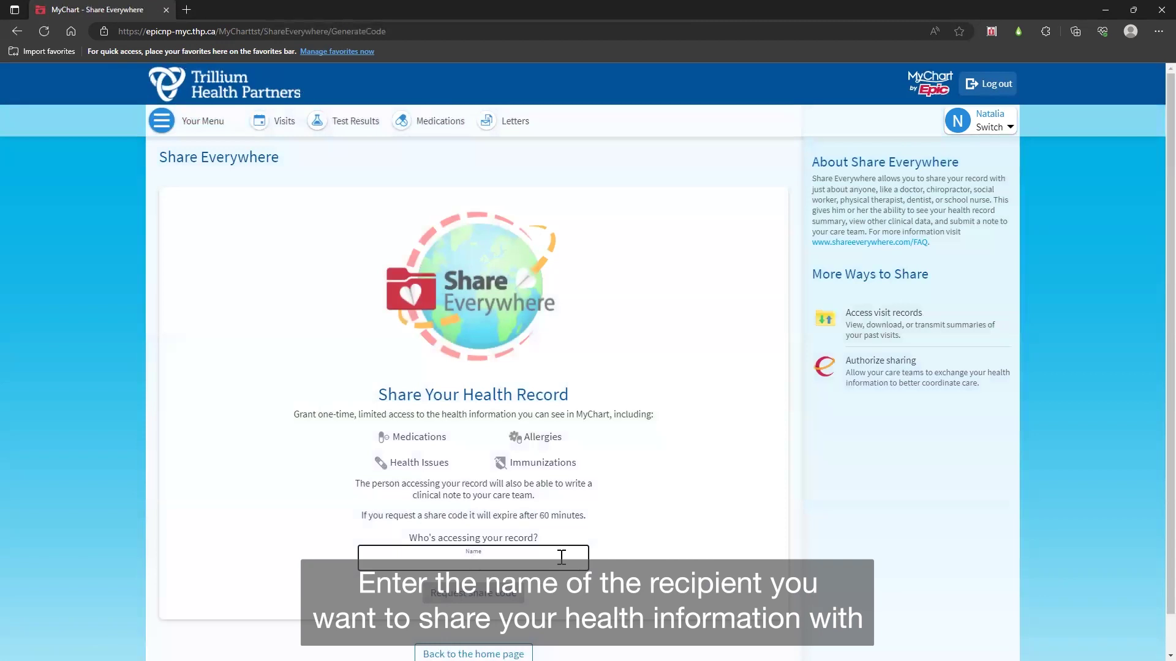
Step: Enter the accessor's name and request a one-time share code expiring at 9:58 AM
type("MyCh")
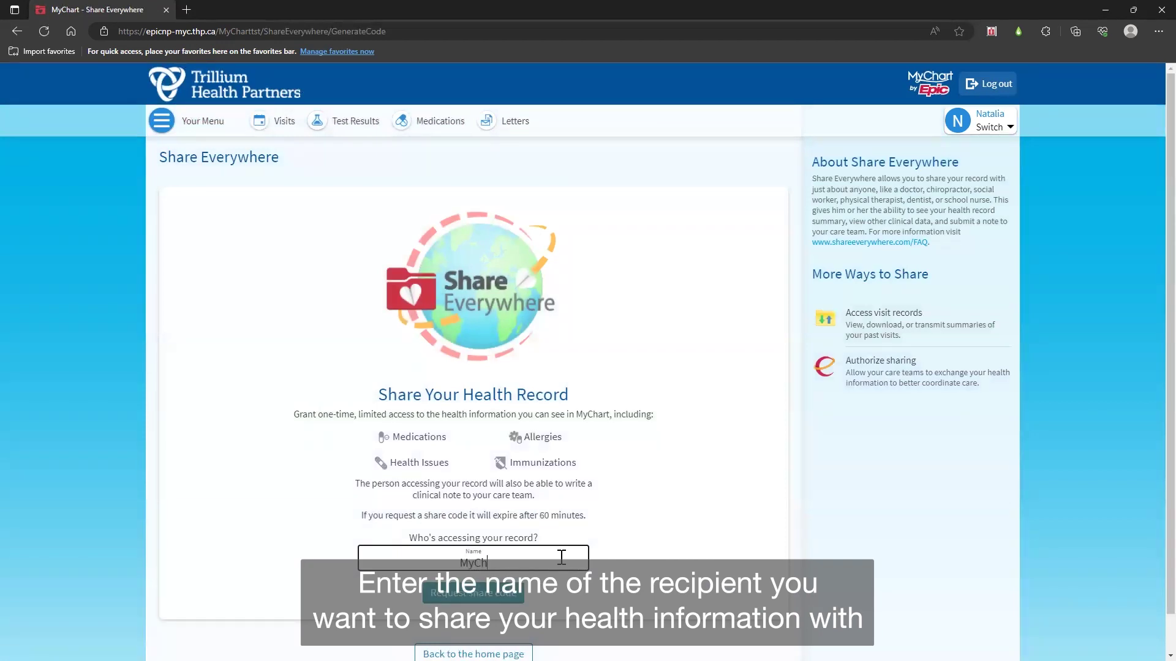
type("artTraining")
left_click(522, 599)
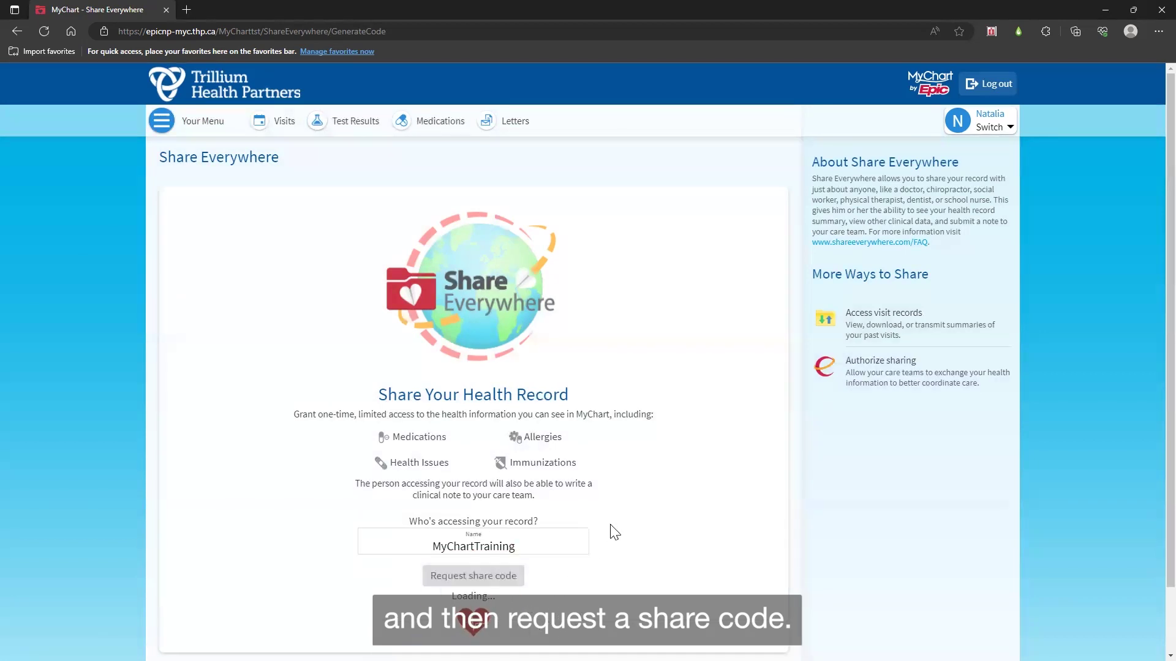
scroll(614, 532, "down", 3)
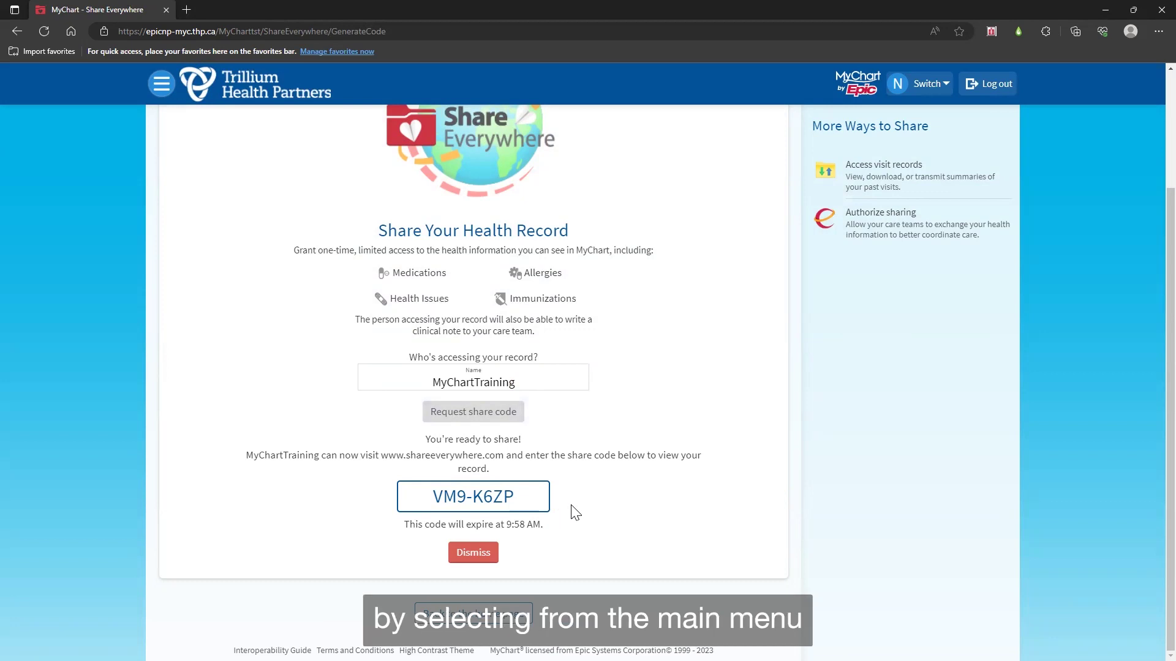
Step: View the Sharing Hub's family-member sharing options, then go back to the home page
scroll(249, 218, "up", 3)
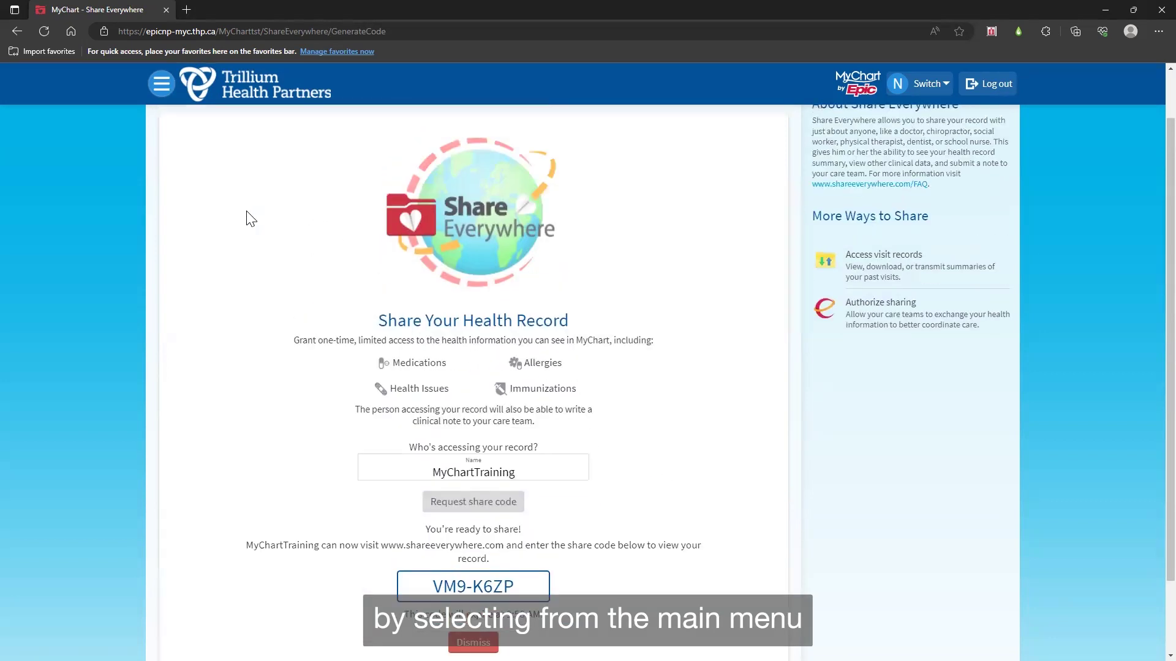
left_click(206, 125)
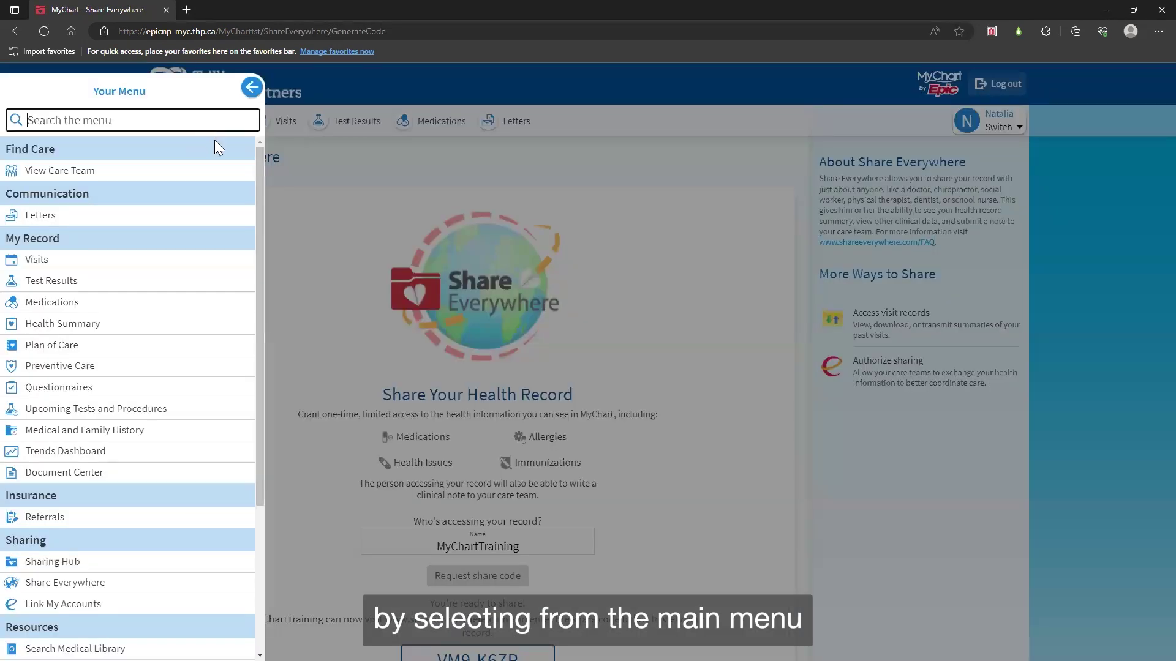
scroll(241, 226, "down", 3)
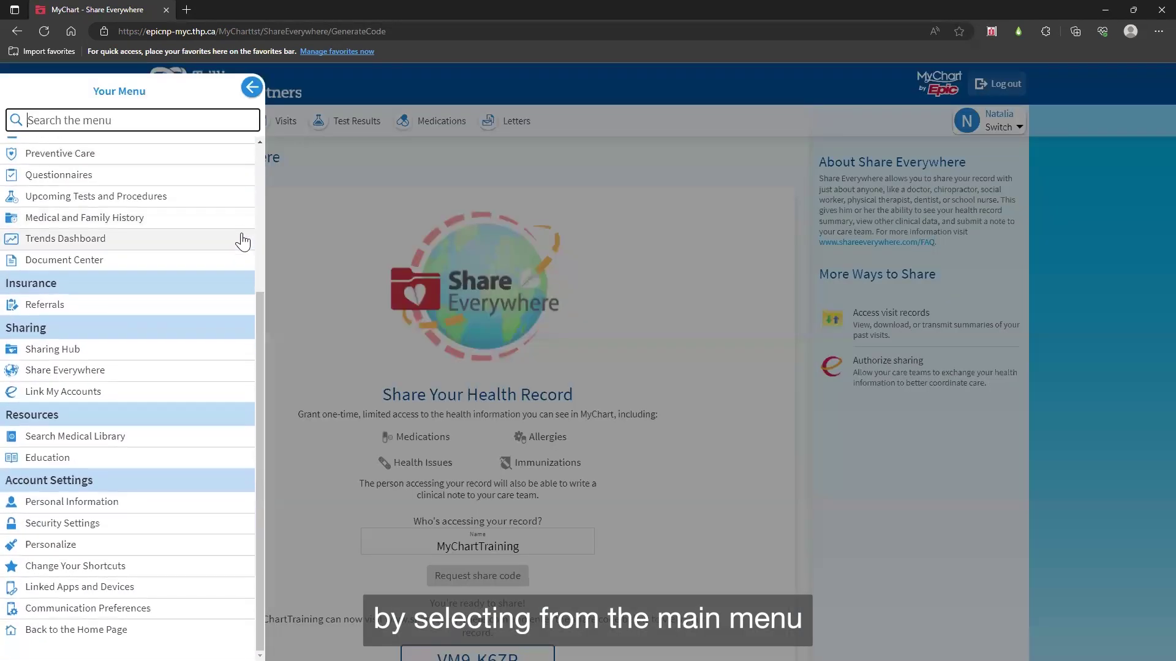
left_click(136, 356)
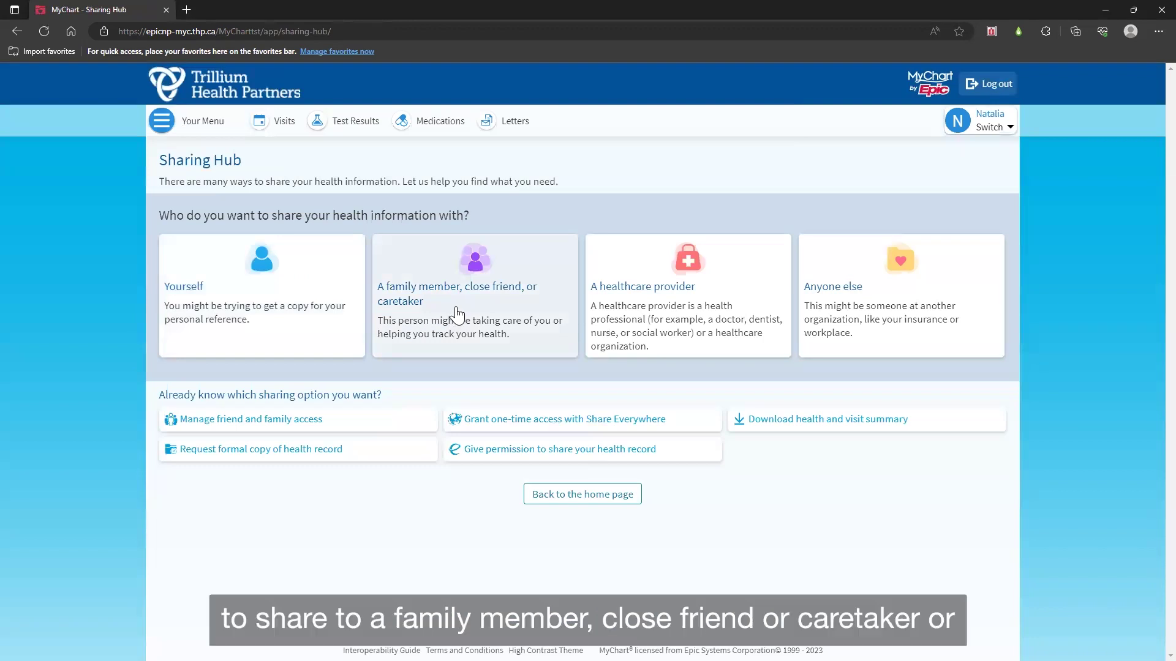
left_click(456, 310)
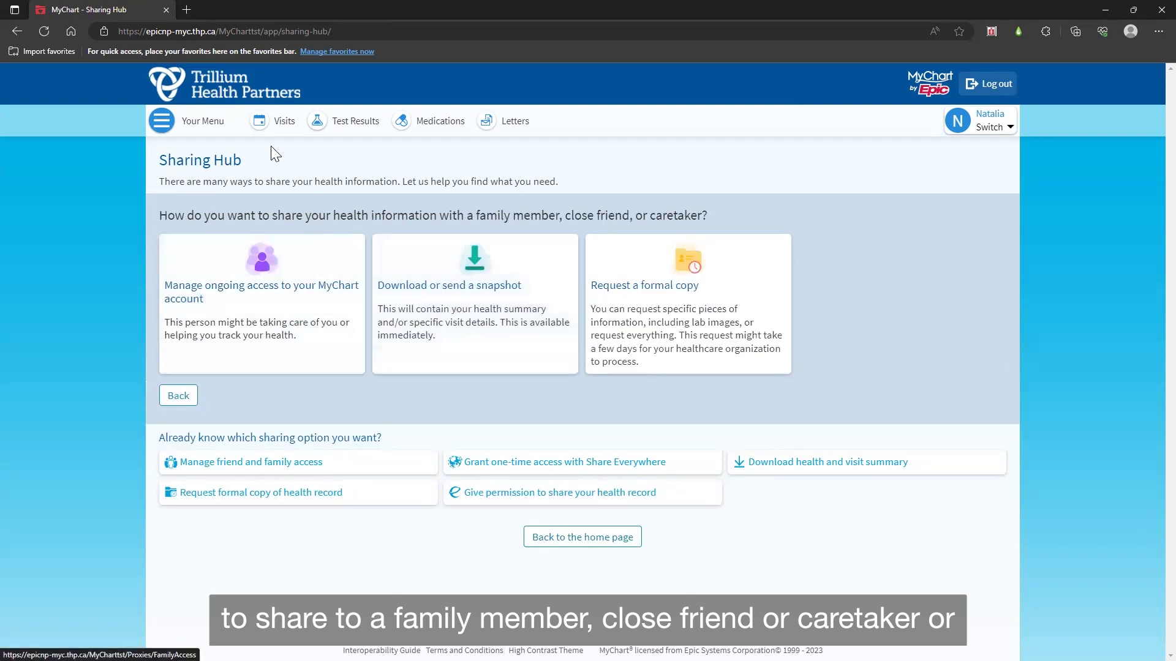
left_click(229, 90)
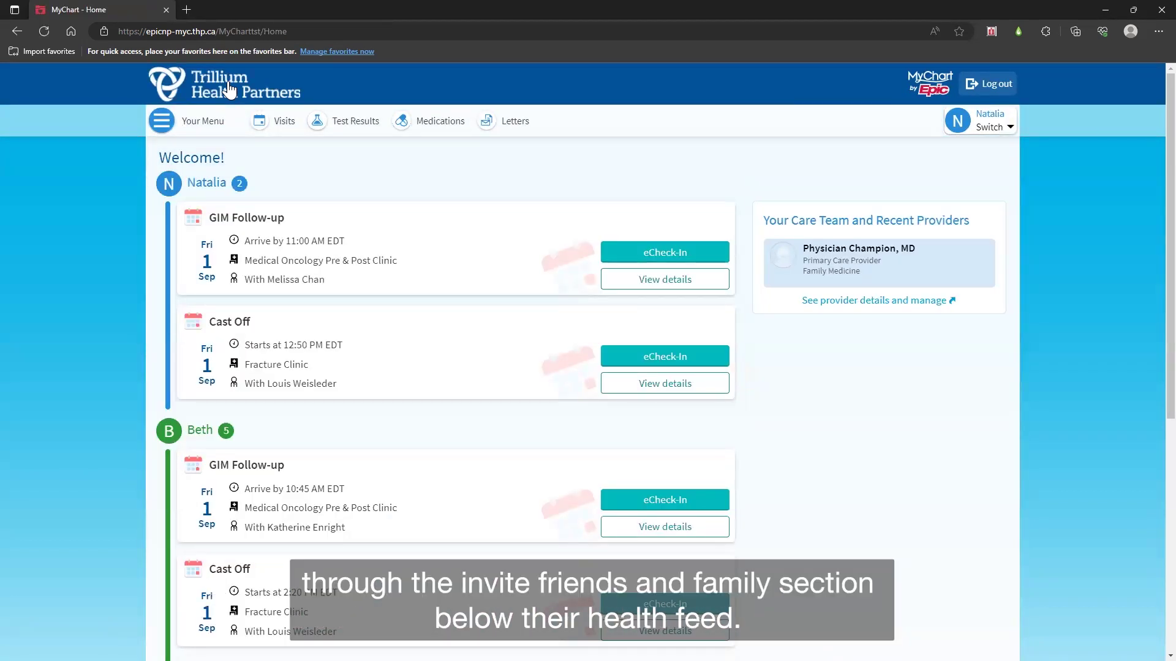
Step: Open Manage access on the Invite Friends & Family card and start a new invitation
left_click(349, 177)
scroll(349, 184, "down", 7)
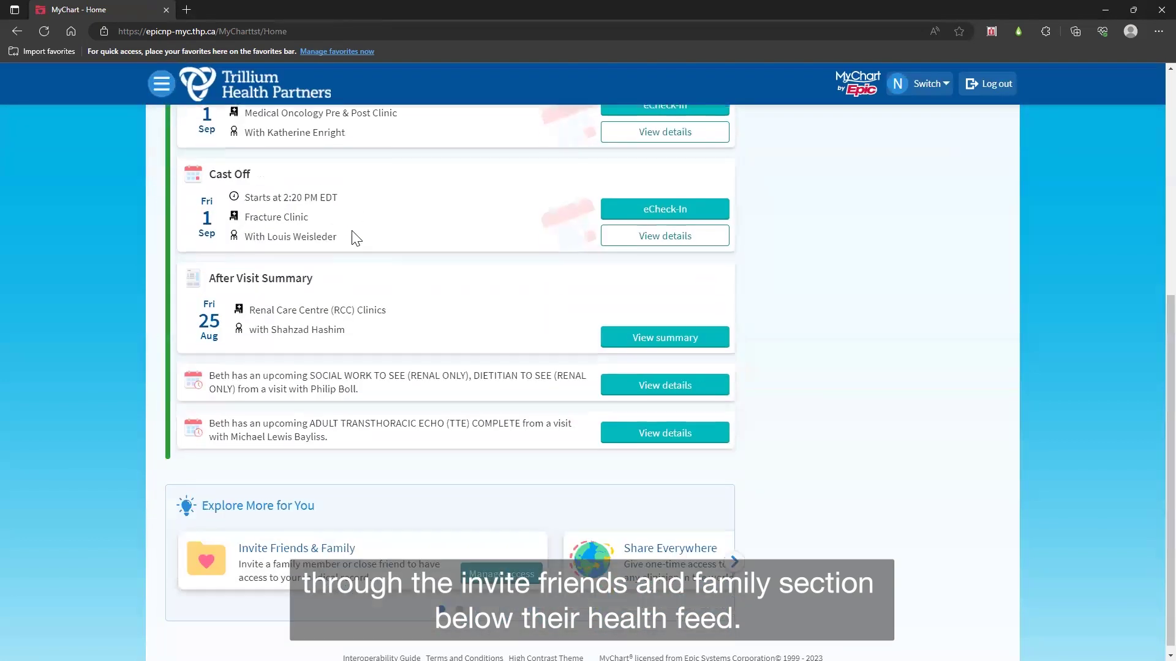
left_click(387, 547)
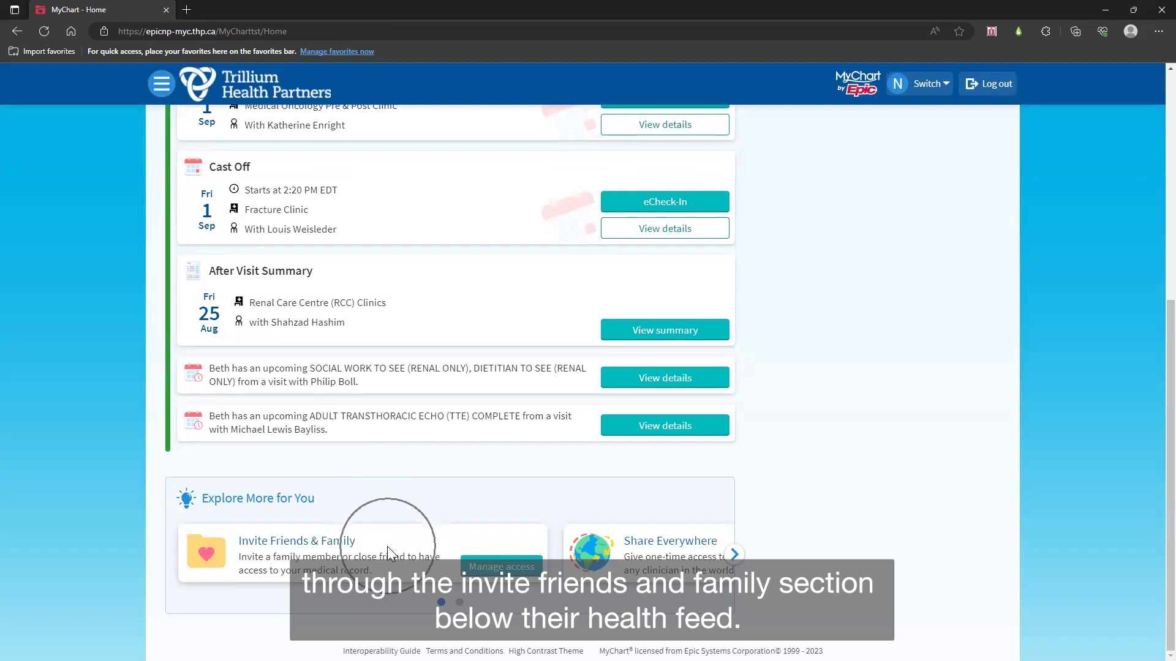
left_click(529, 577)
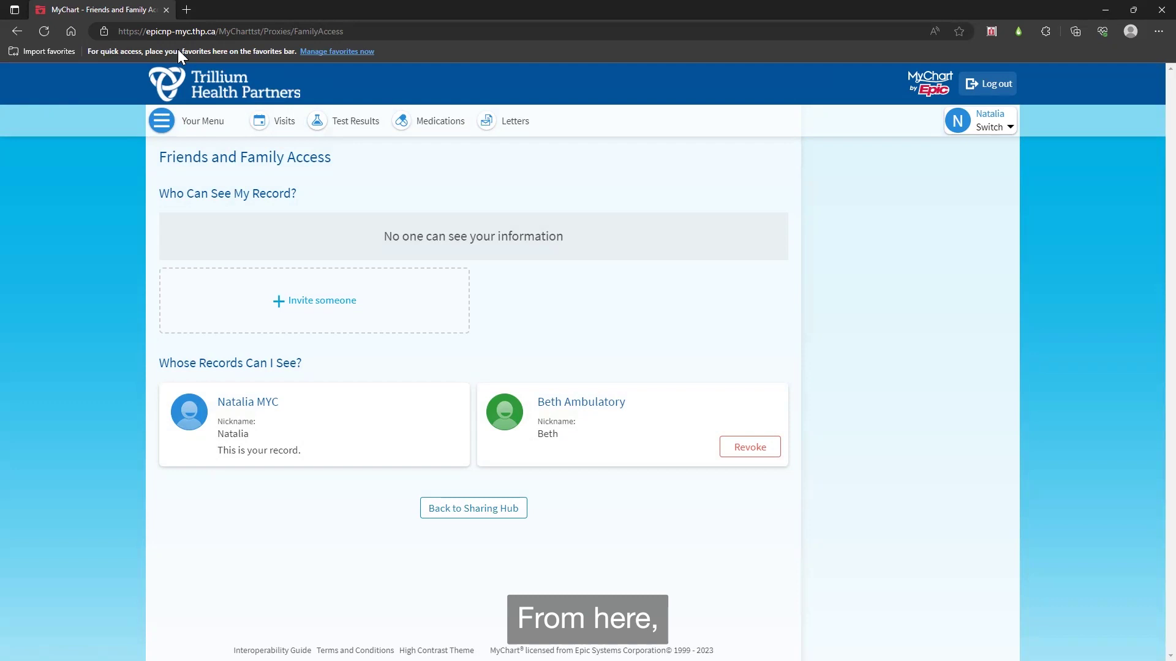
left_click(305, 314)
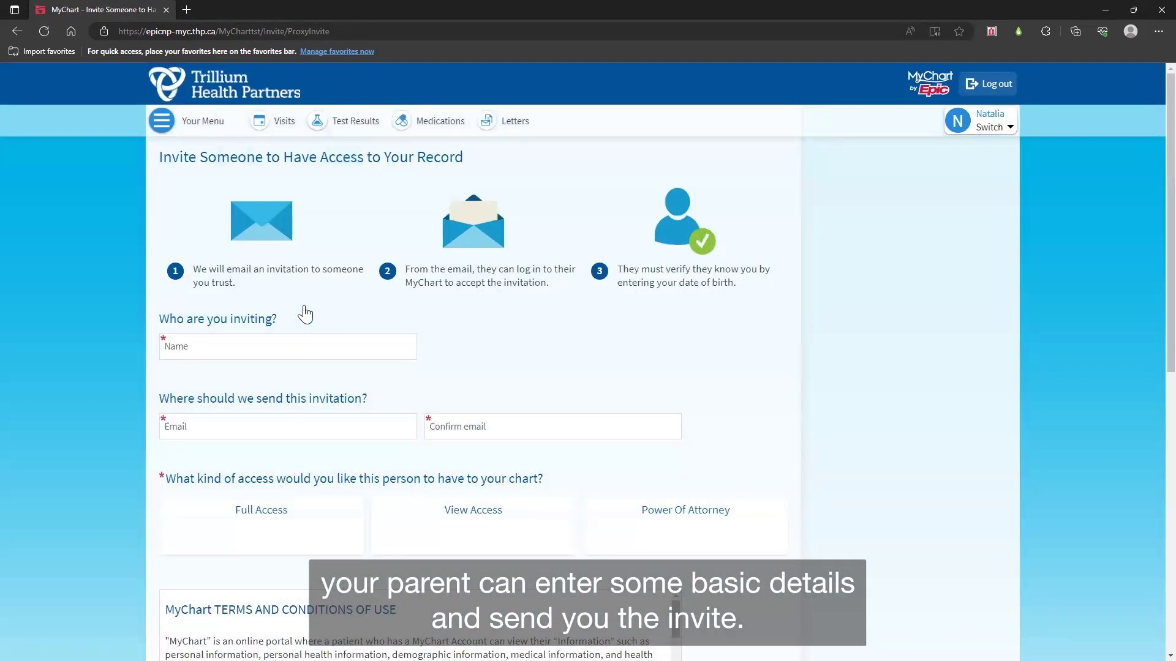
Step: Fill in the invitee's name, e-mail address and e-mail confirmation
left_click(348, 347)
type("My")
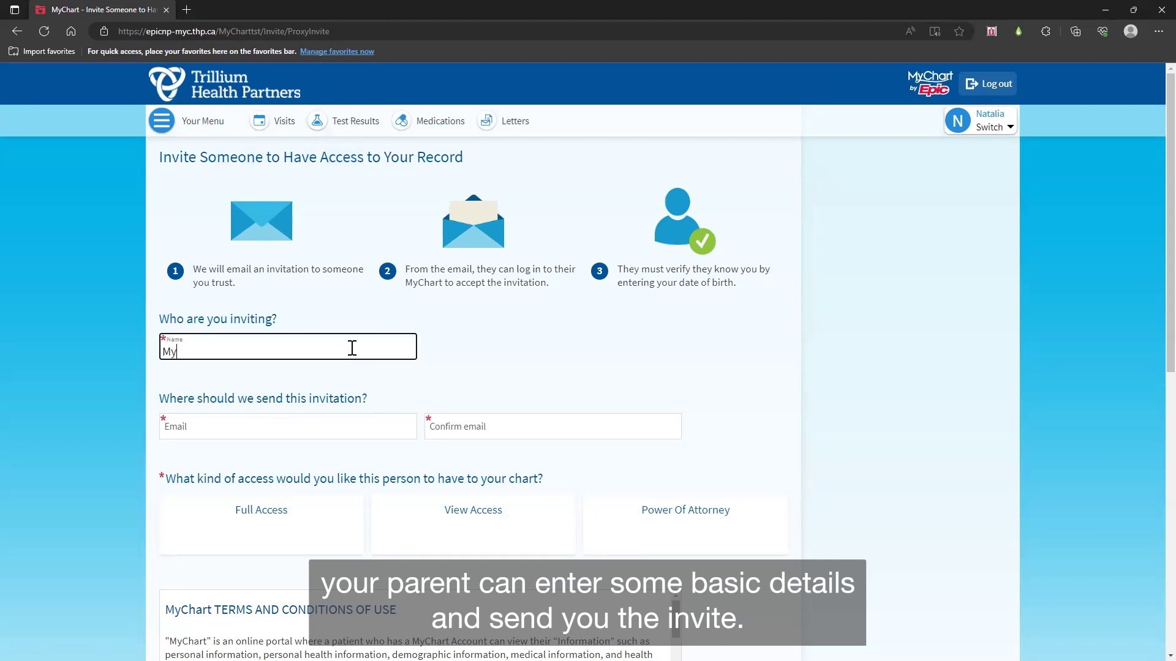
type("Chart Training")
key("Tab")
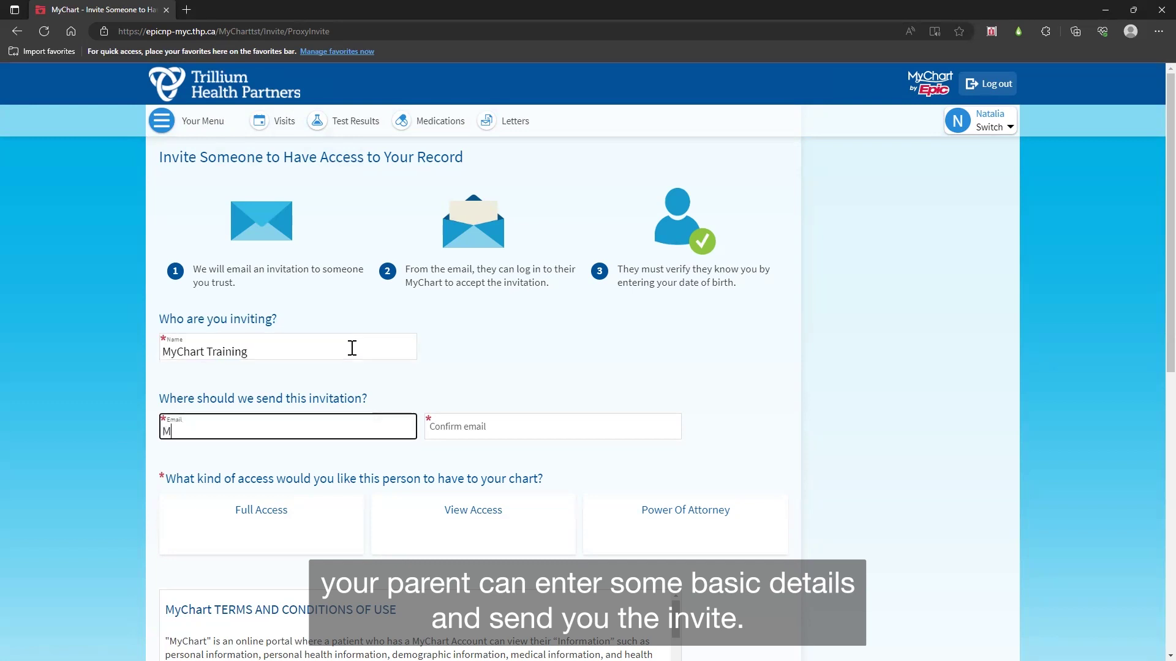
key("Tab")
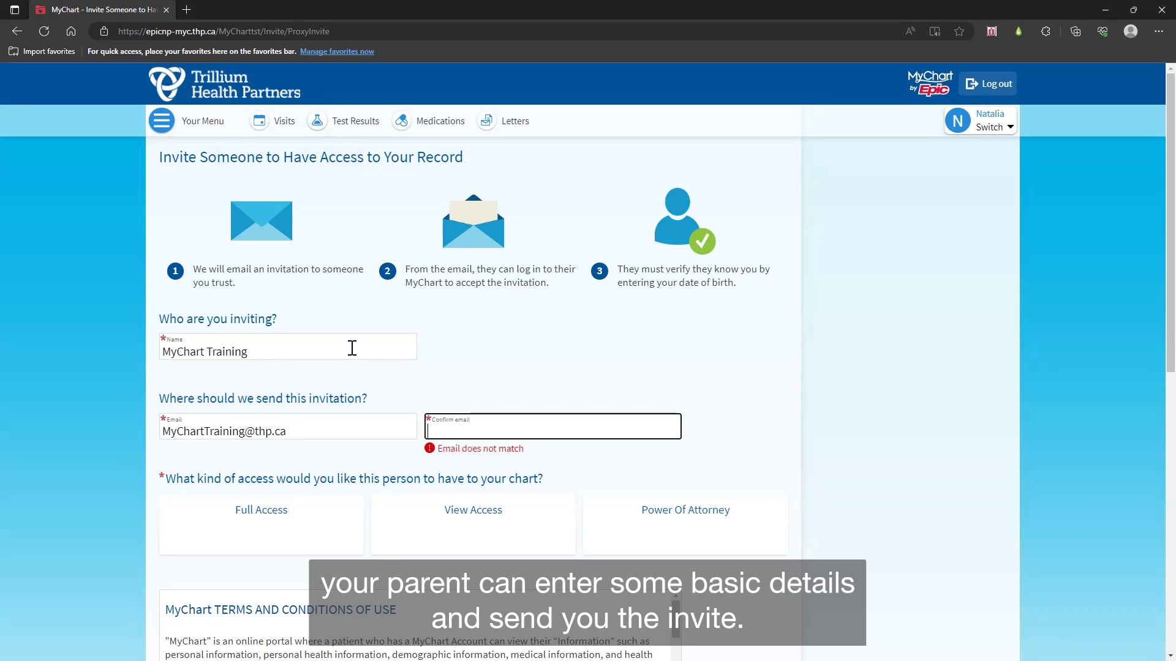
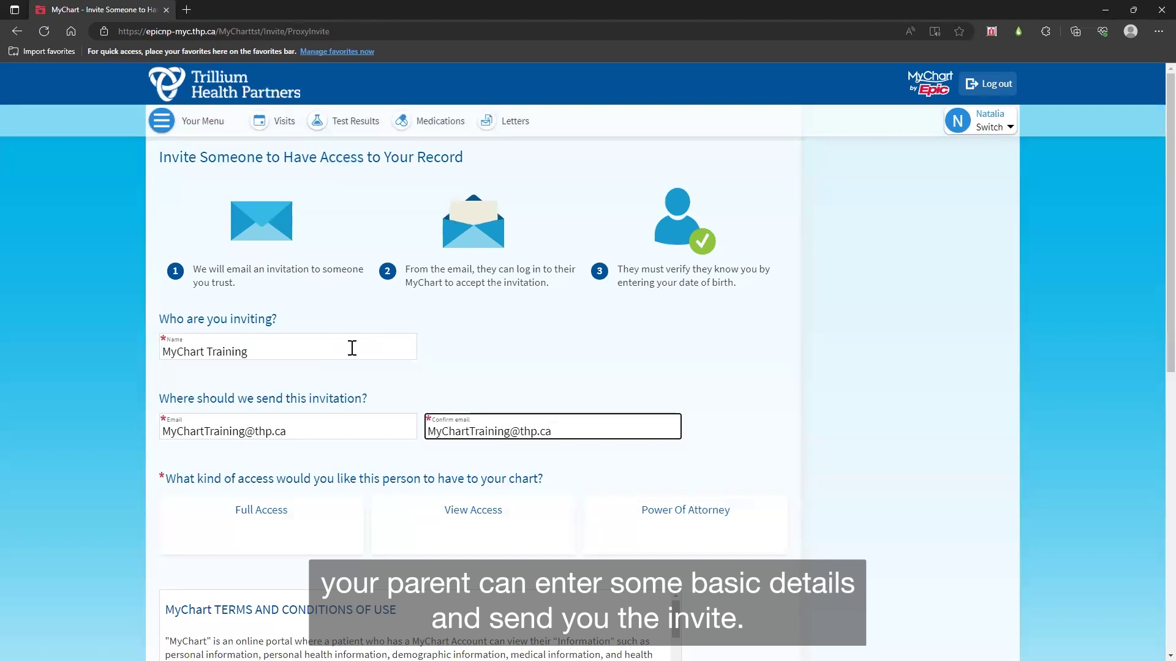
Step: Choose Full Access, agree to the terms and conditions, and send the invite
scroll(349, 368, "down", 5)
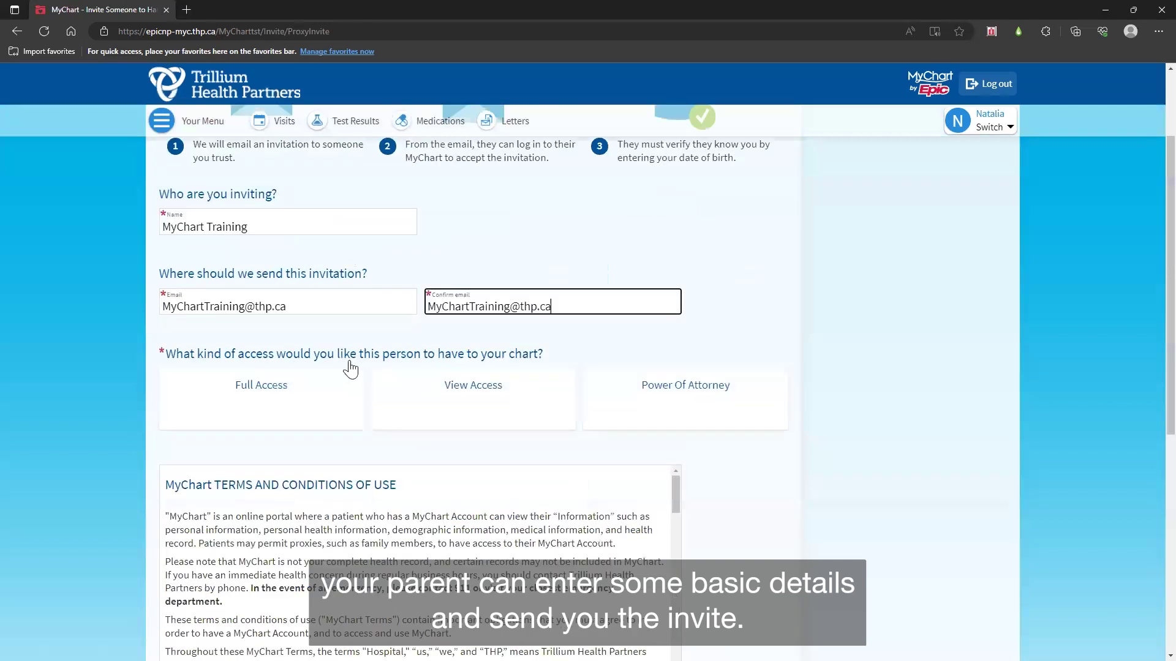
left_click(330, 264)
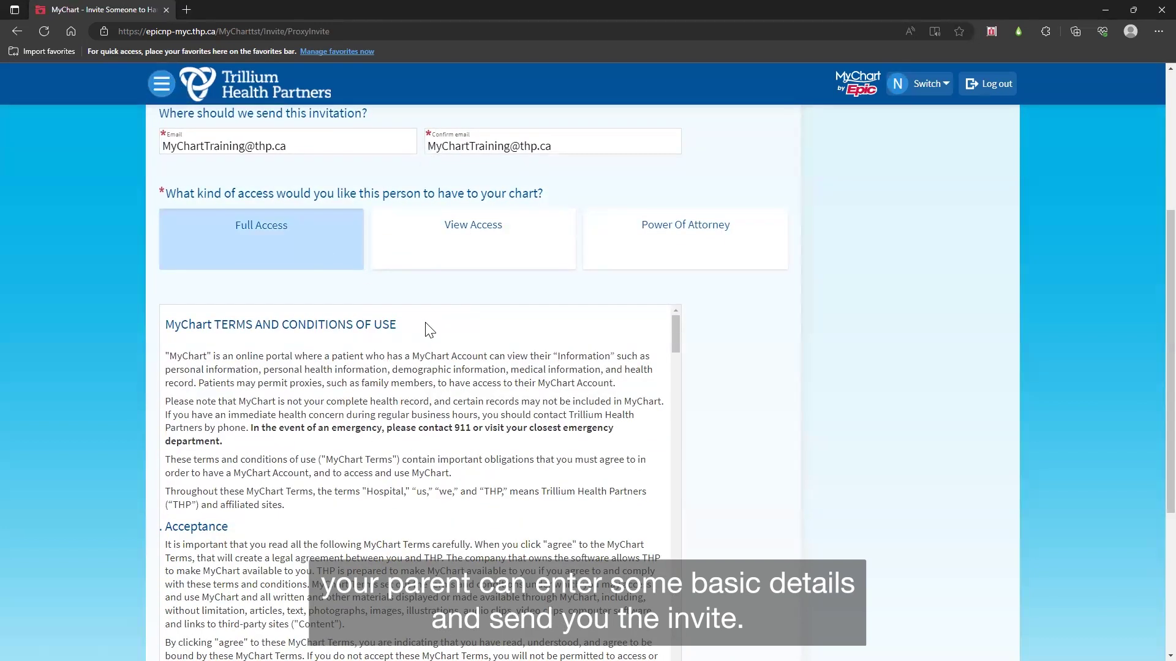
scroll(716, 389, "down", 1)
scroll(720, 392, "down", 3)
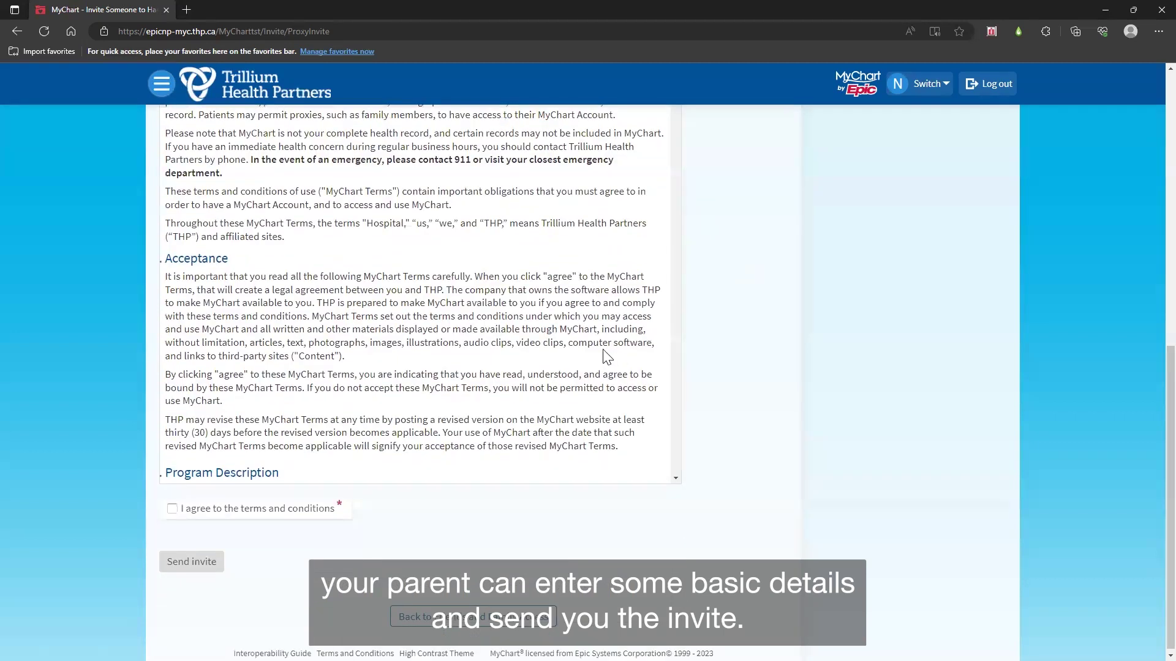
scroll(420, 294, "down", 5)
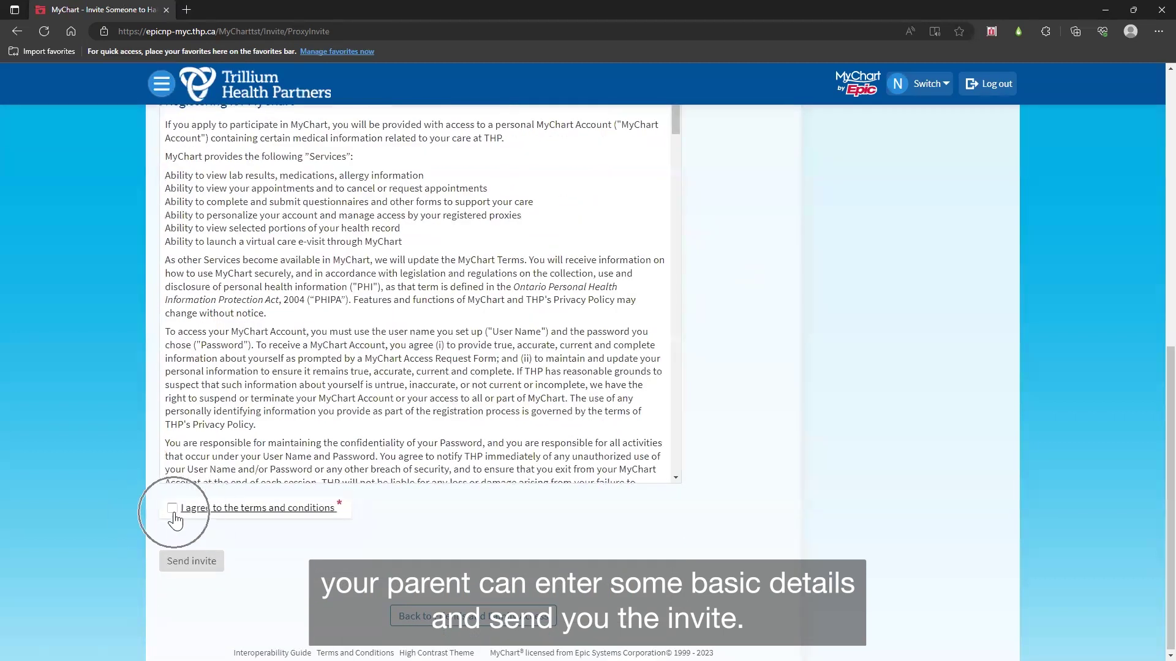
left_click(172, 511)
left_click(191, 562)
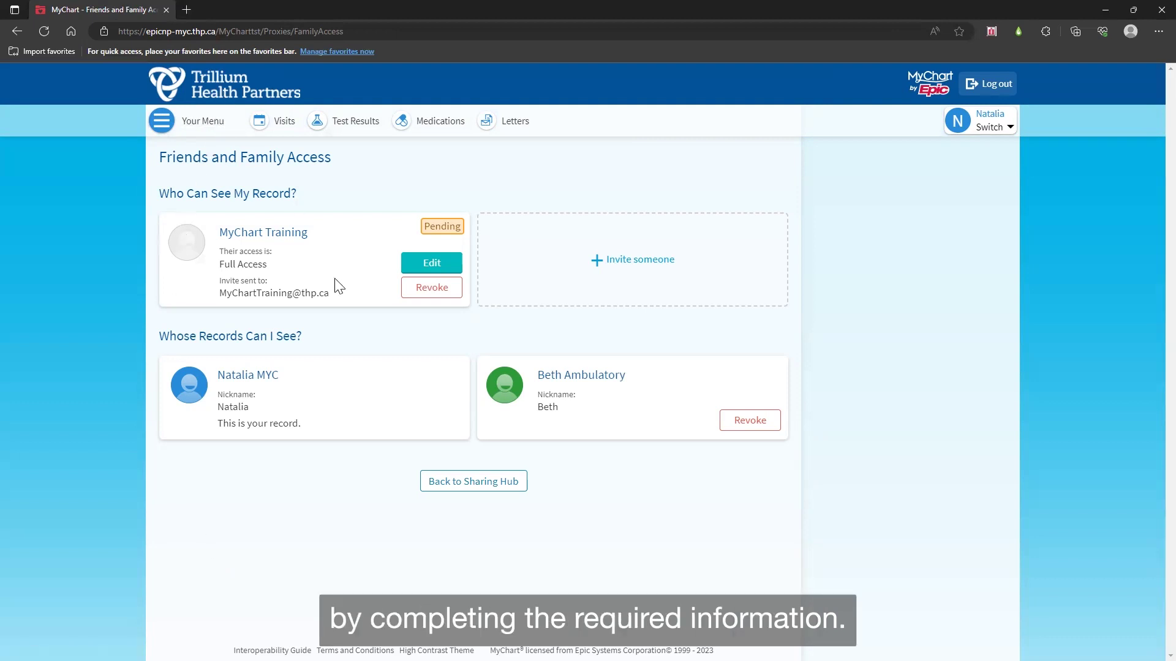
Step: Go to the home page and switch to the linked family member's chart
left_click(231, 90)
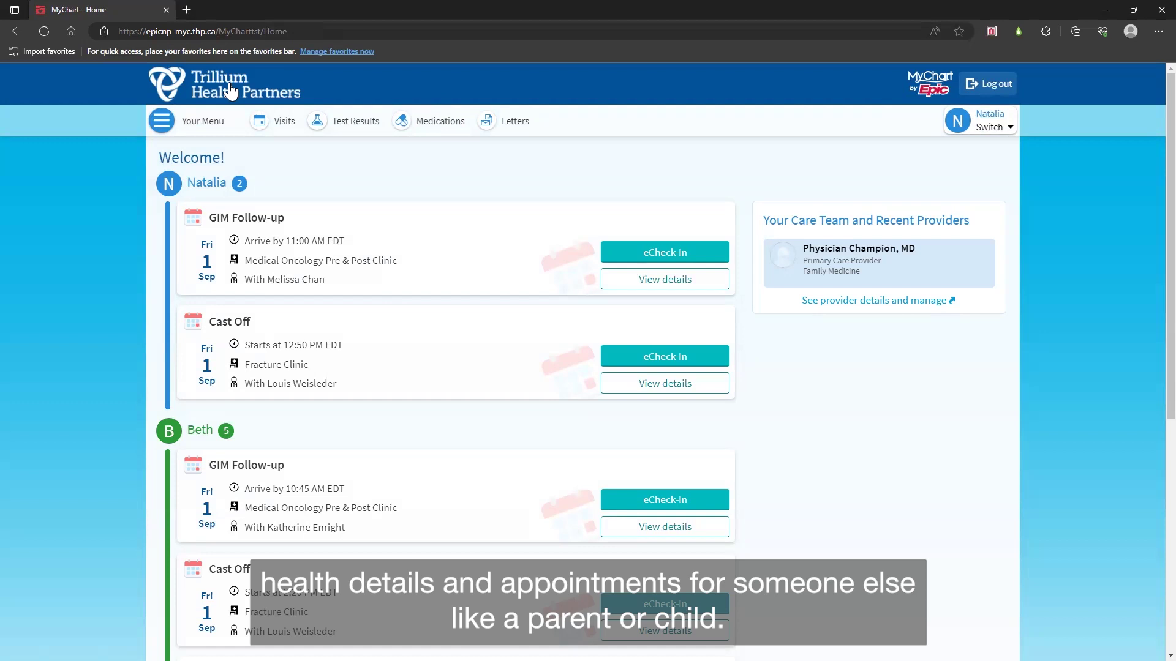
left_click(275, 434)
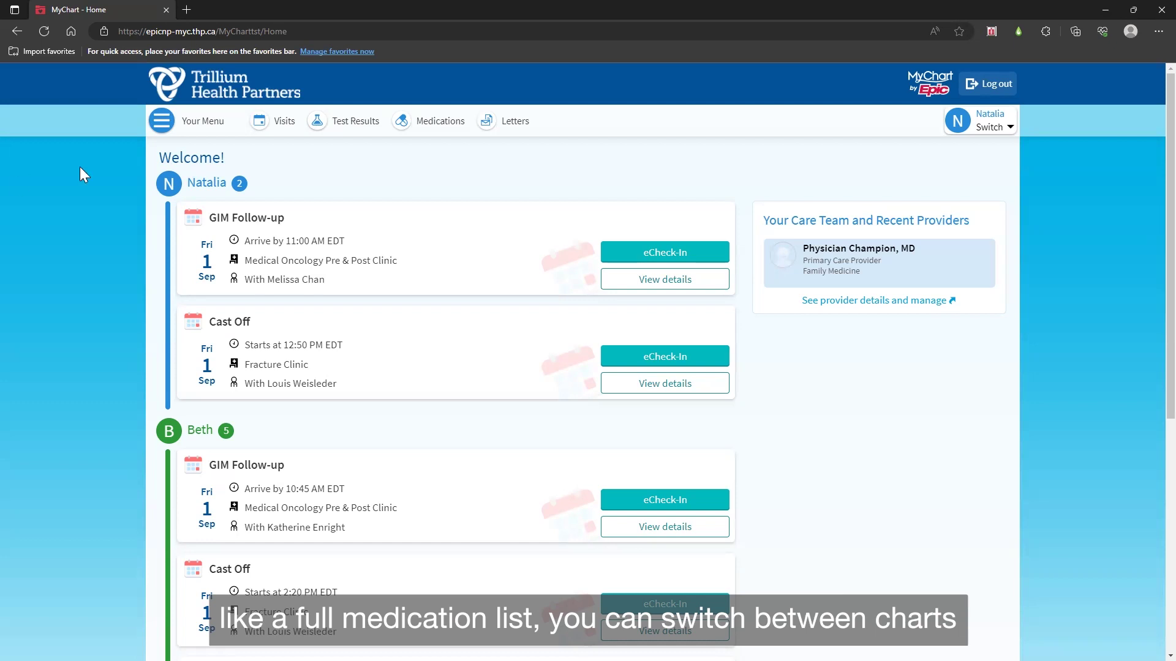
left_click(976, 127)
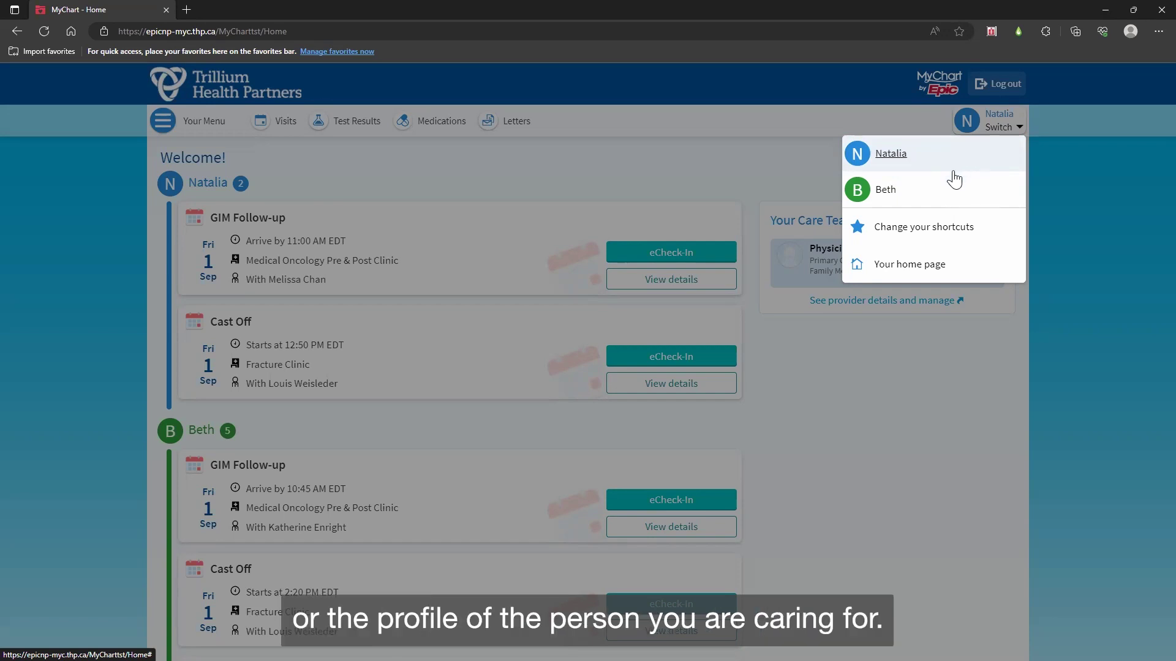
left_click(935, 197)
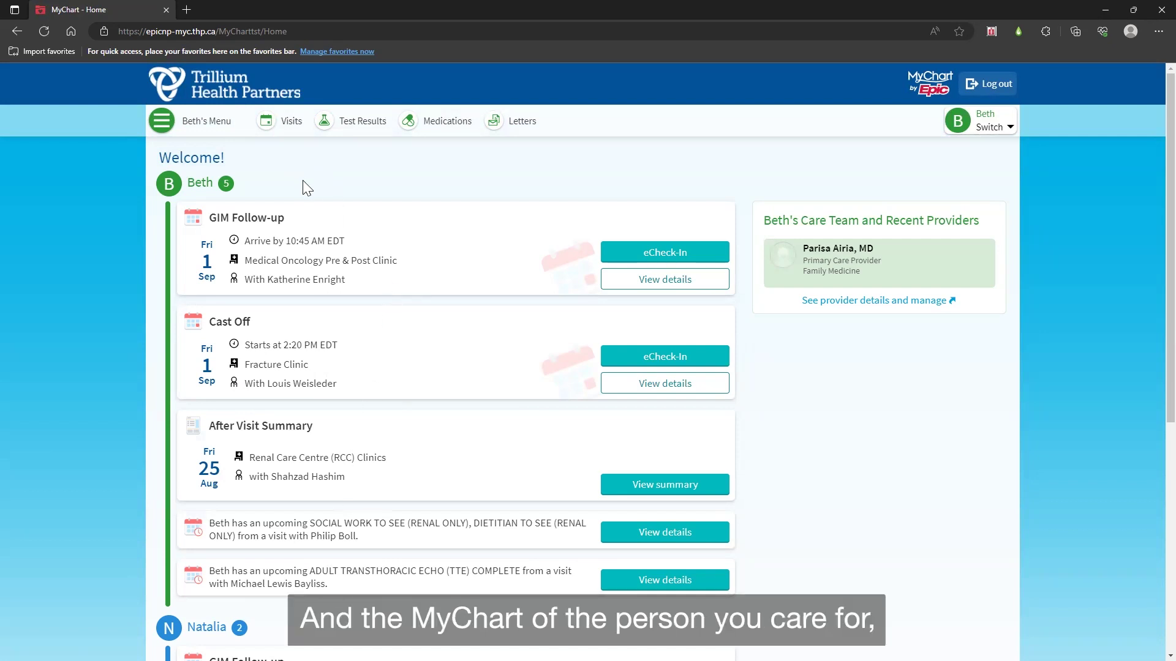
Step: Review the family member's test results and Health Summary immunizations, then open Visits
left_click(359, 134)
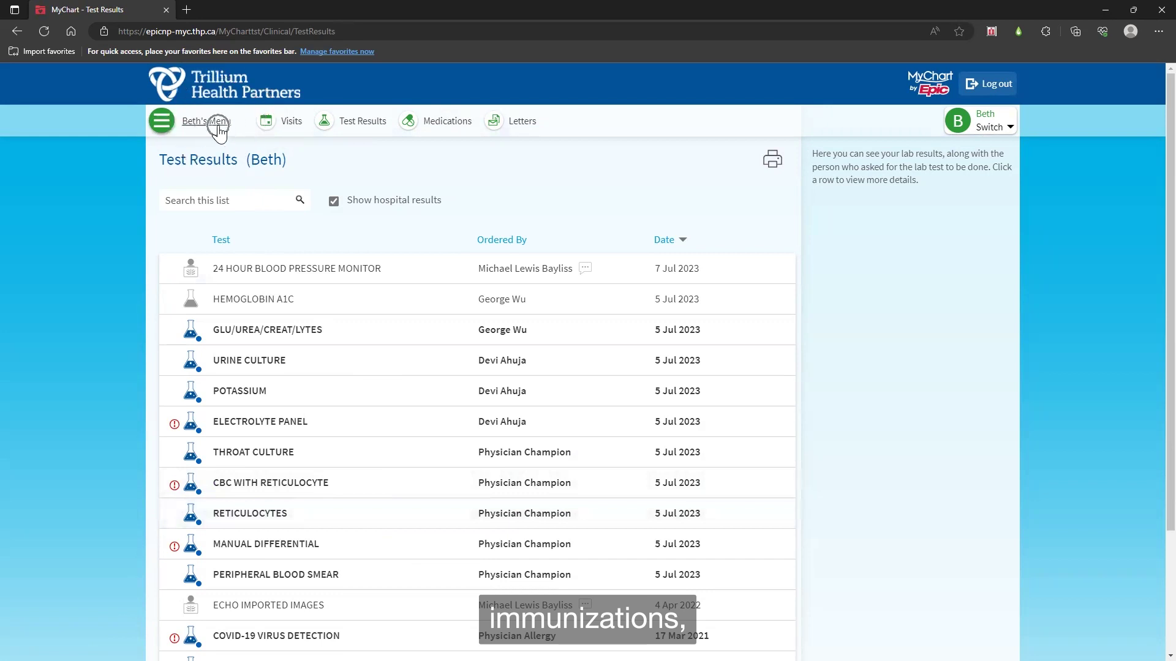
left_click(218, 122)
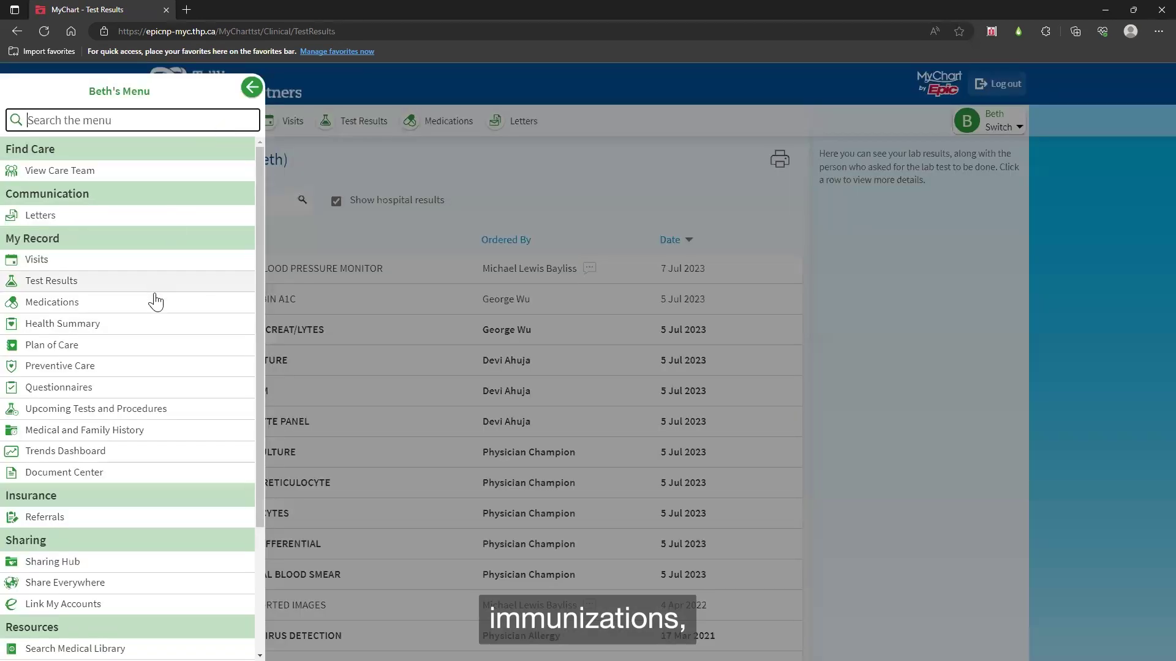
left_click(152, 325)
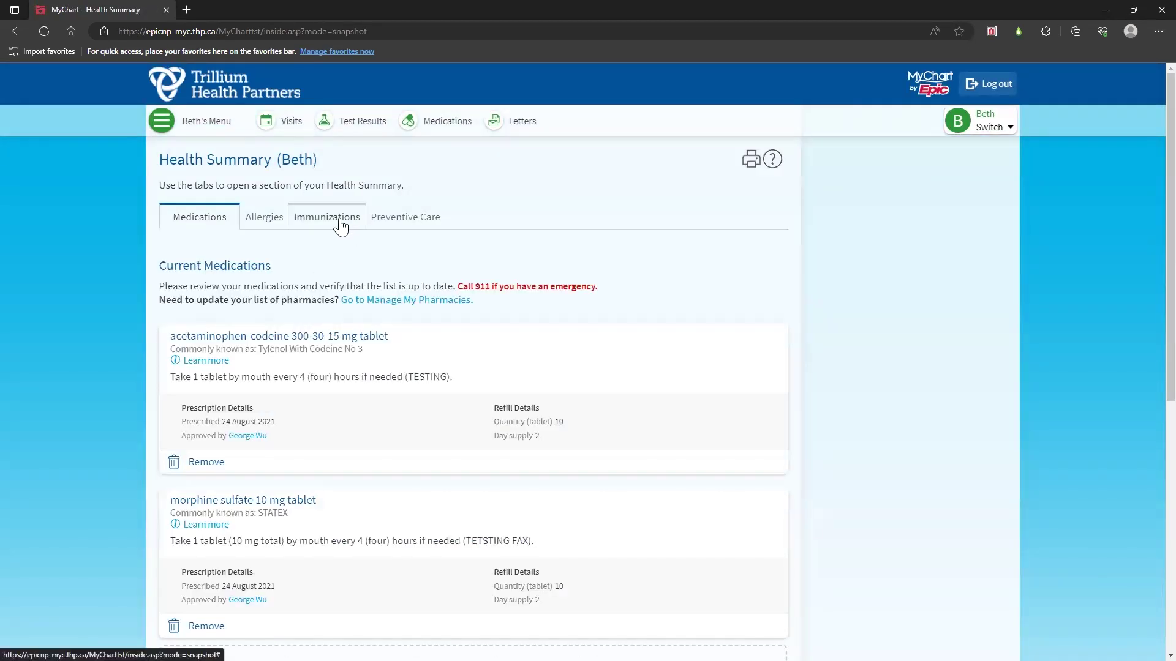
left_click(338, 227)
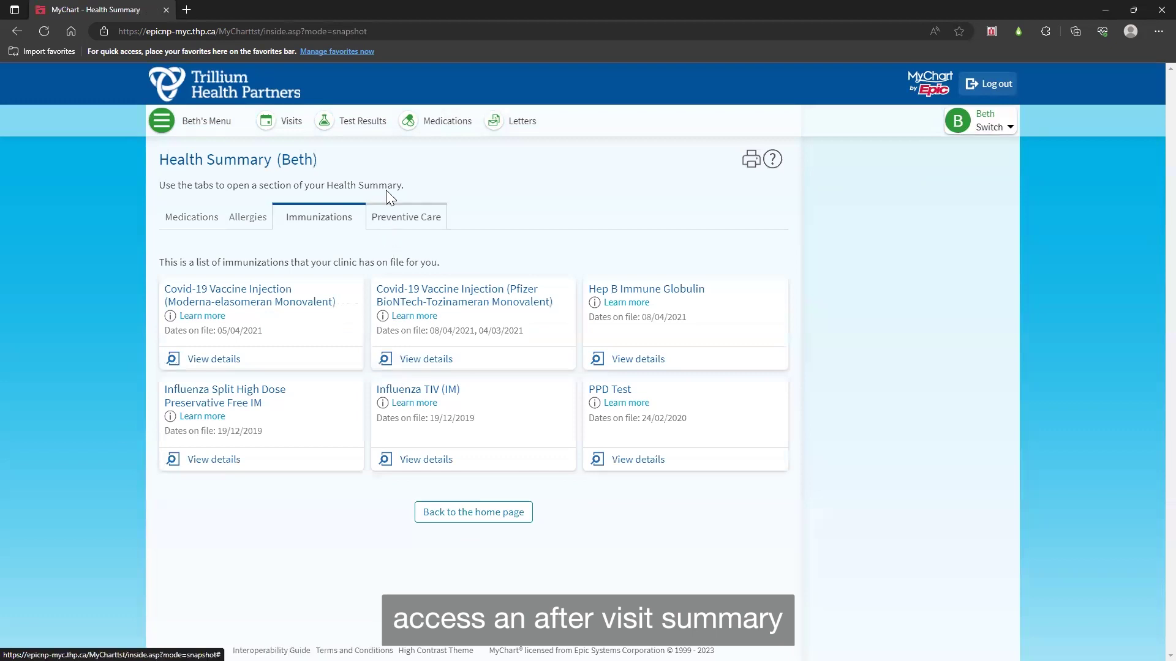
left_click(291, 129)
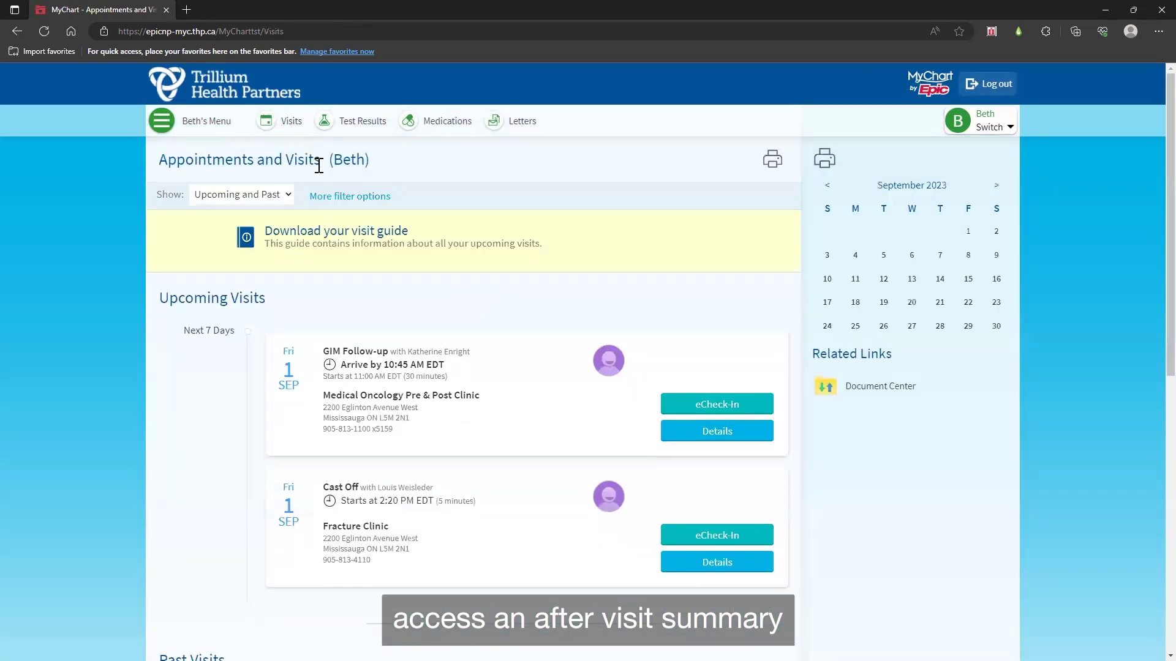
Step: Open the After Visit Summary for the 30 AUG Hospital Outpatient Visit
scroll(373, 281, "down", 6)
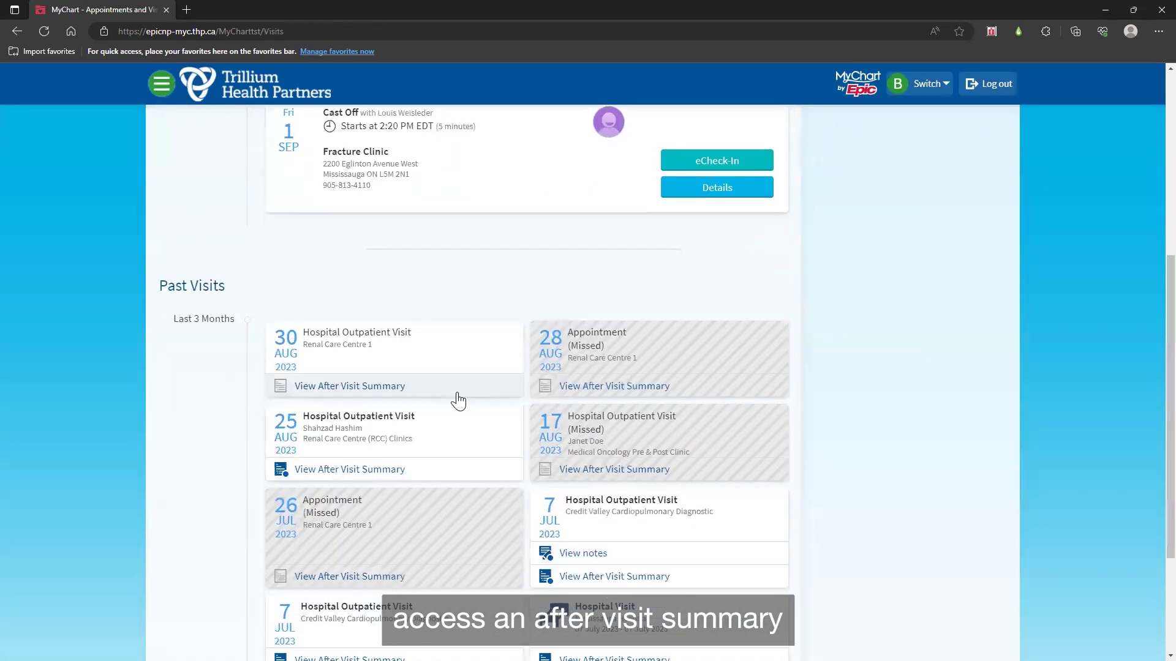
left_click(456, 396)
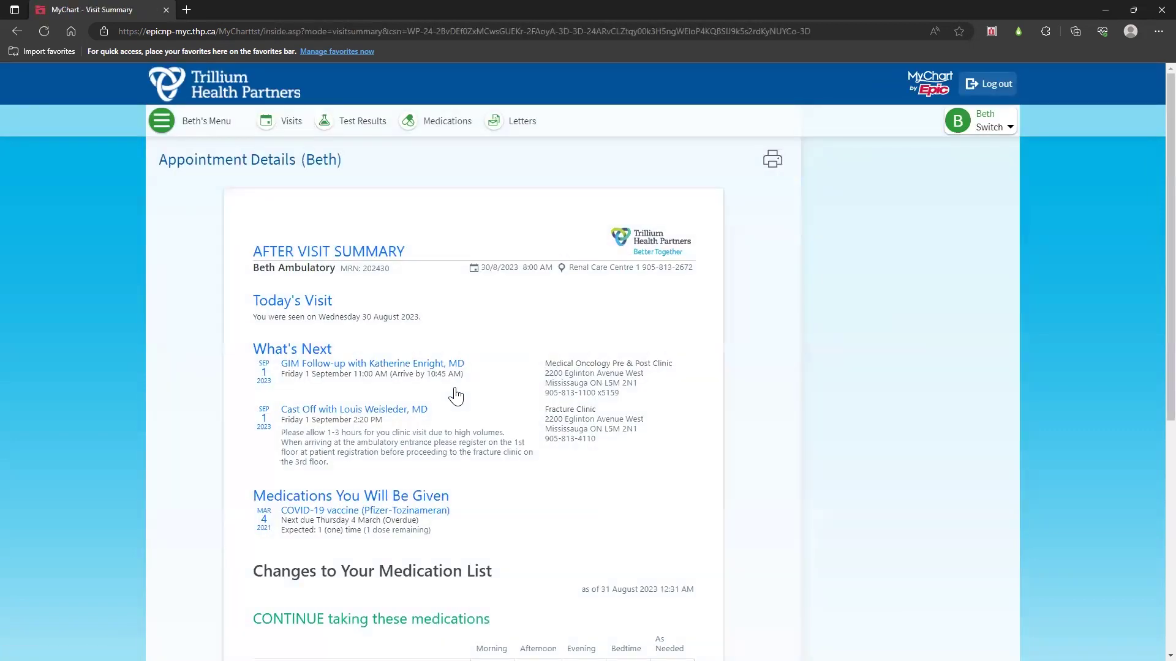
left_click(430, 256)
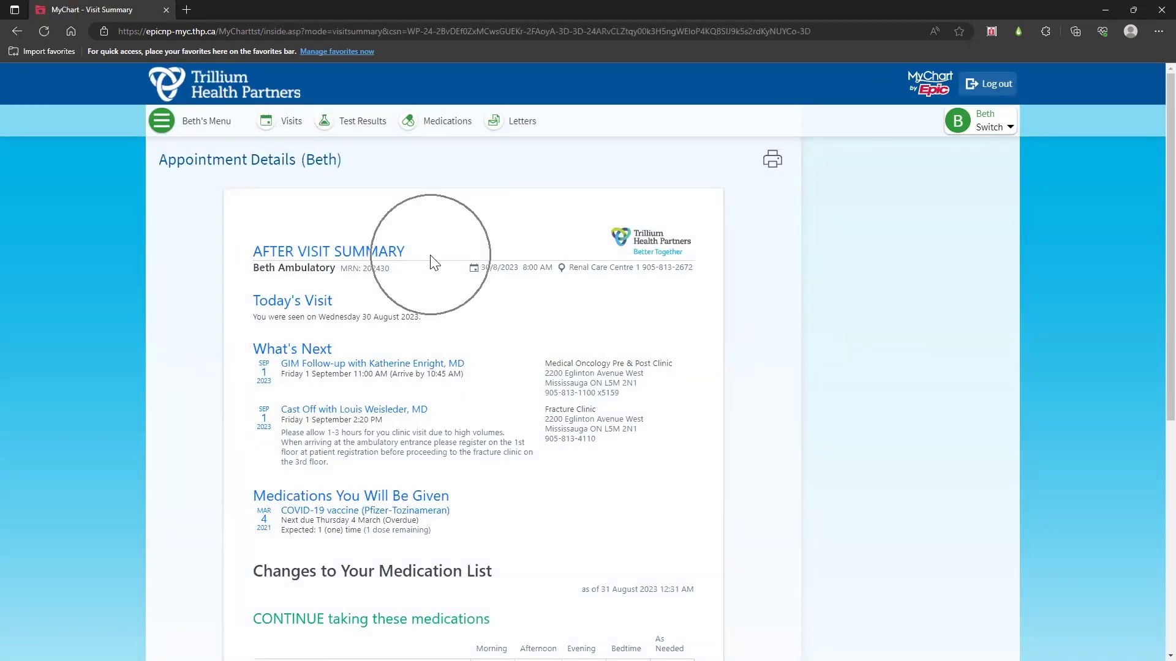
Step: Find Document Center via a 'docu' menu search and open its Visit Records option
left_click(205, 121)
type("d")
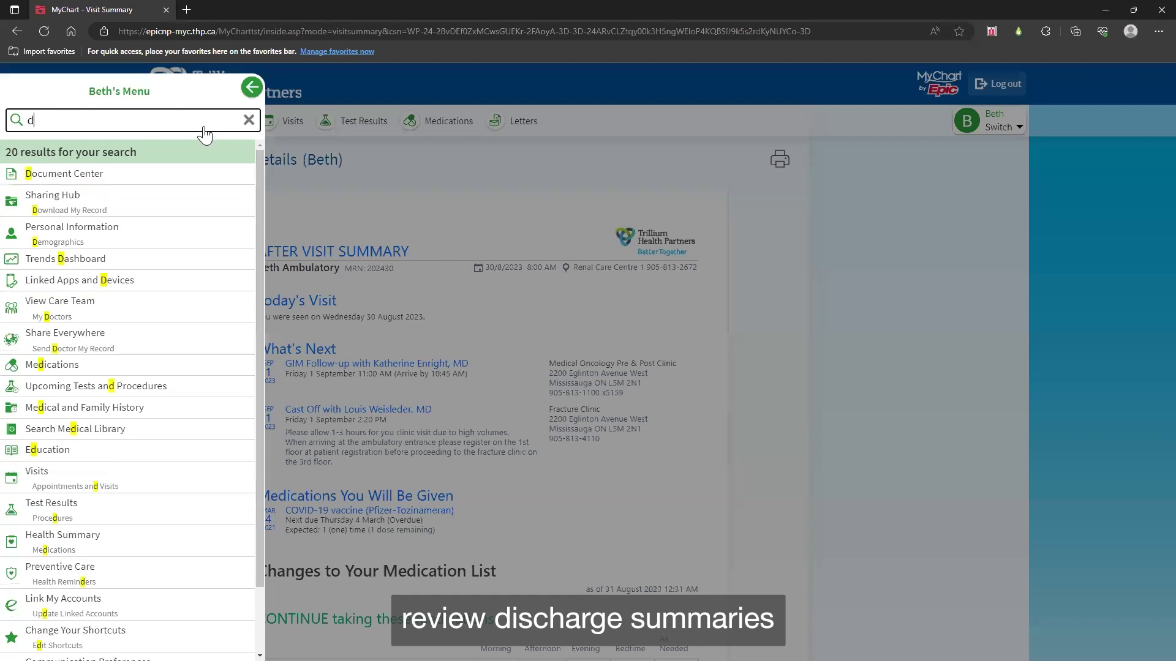
type("ocu")
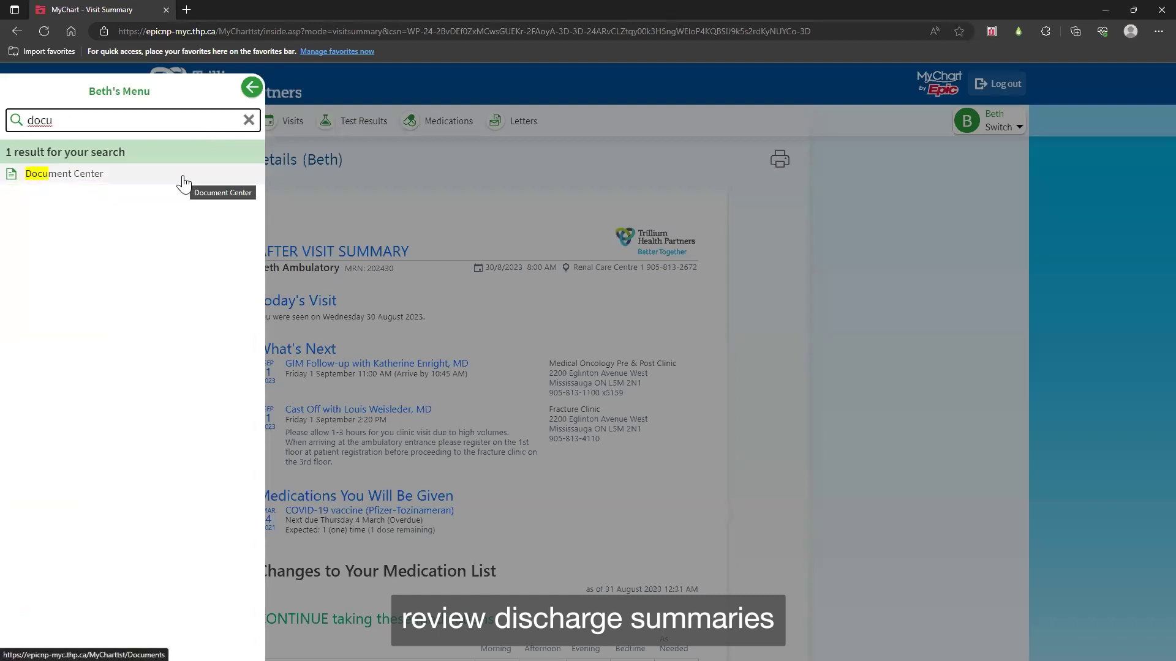
left_click(183, 180)
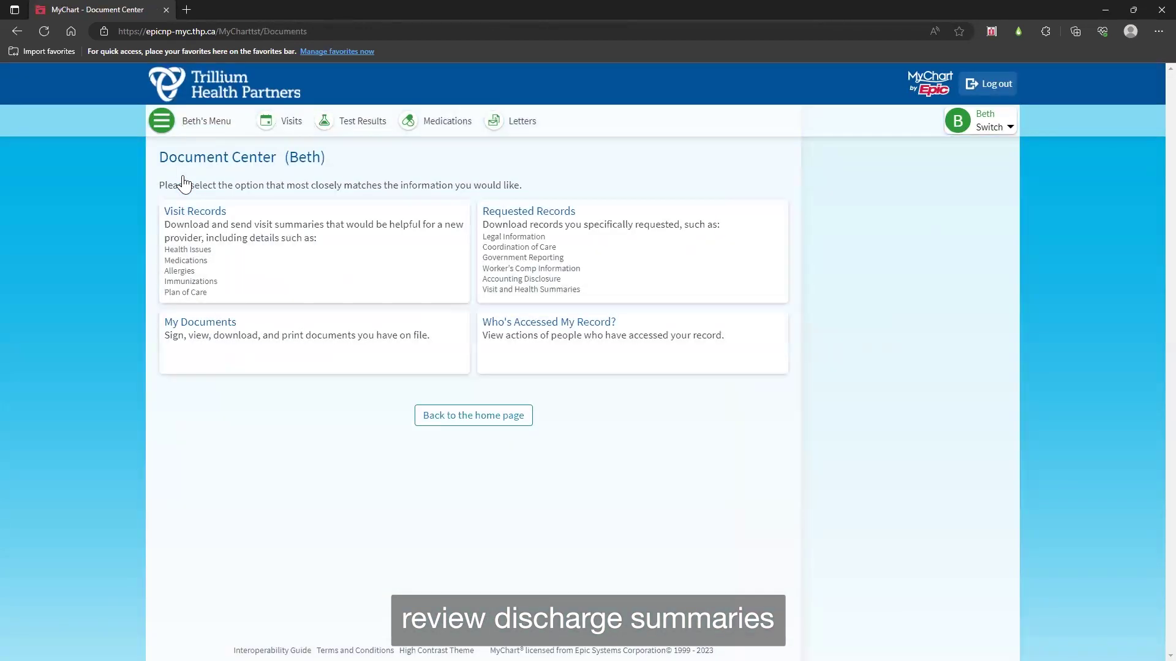
left_click(308, 274)
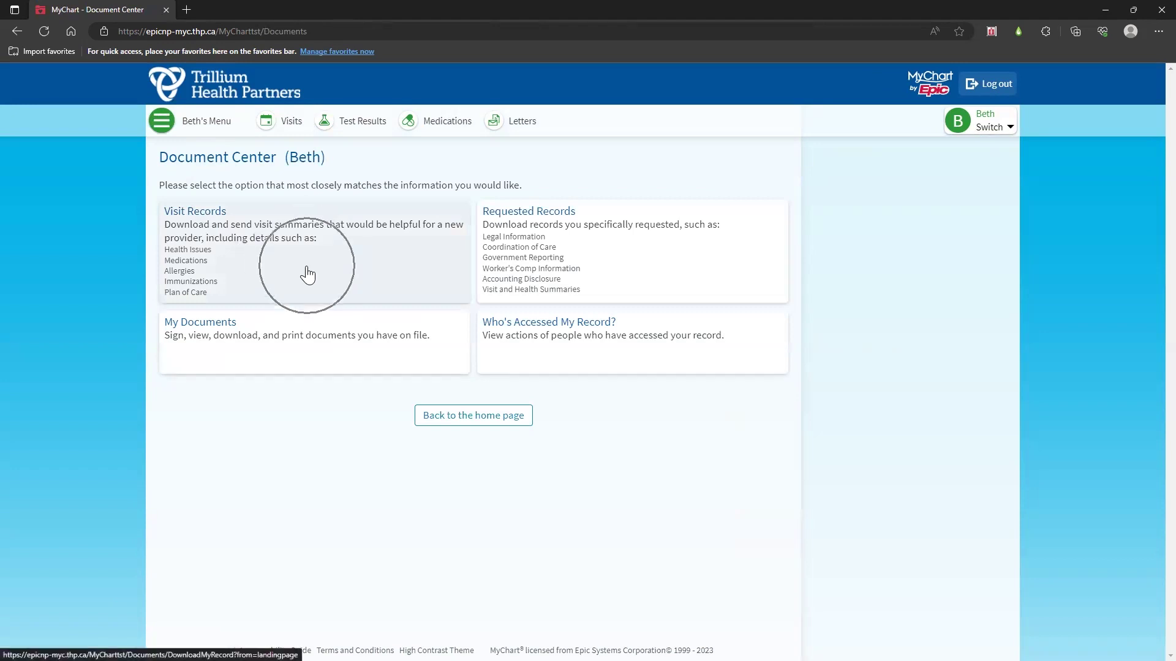